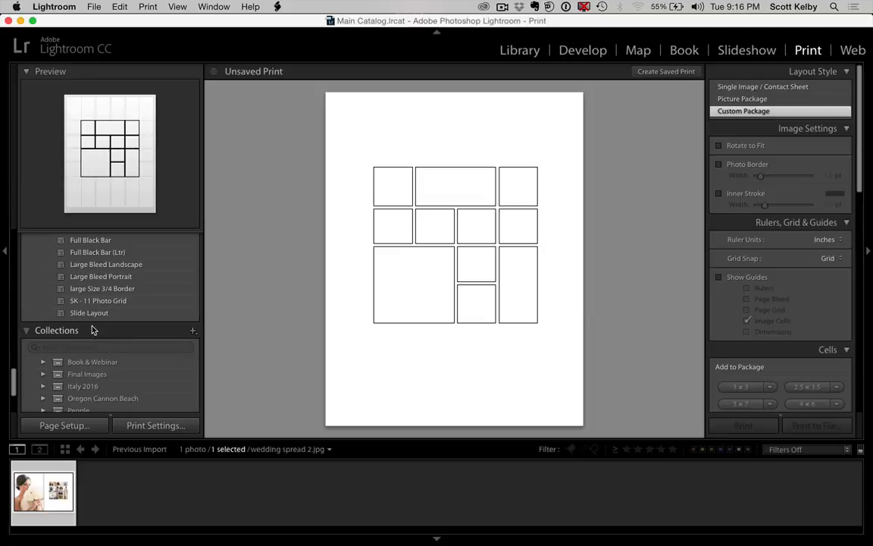
Return to the finished wedding spread 2.jpg in the Library and view it enlarged, restoring the collections area and filmstrip
{"action": "left_click", "coordinate": [82, 449]}
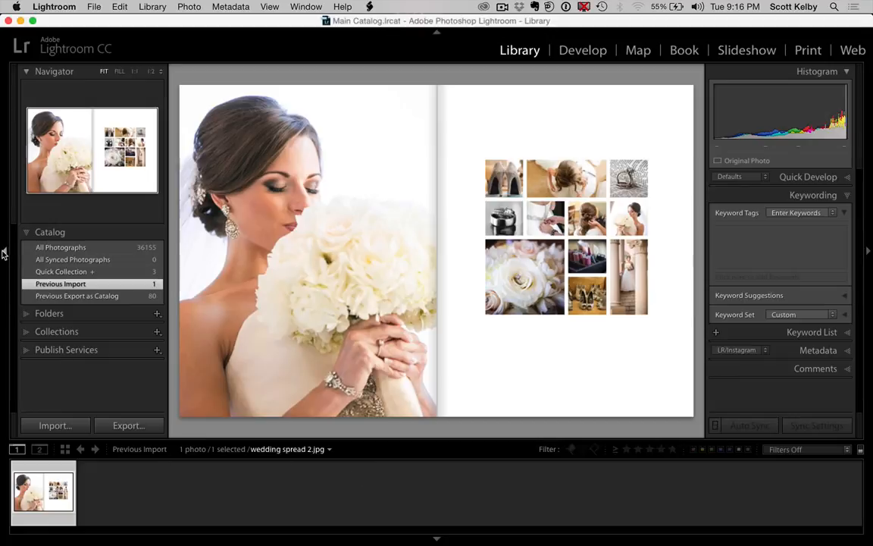
{"action": "key", "text": "shift+Tab"}
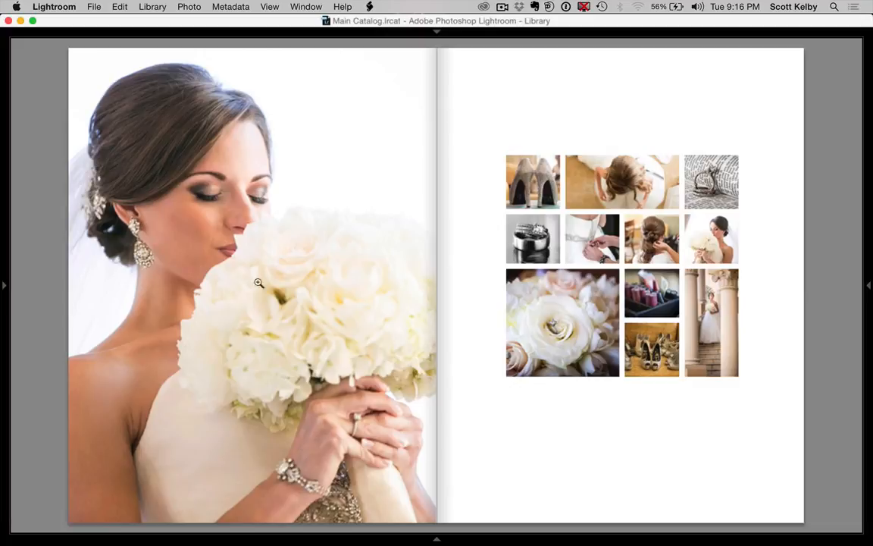
{"action": "left_click", "coordinate": [5, 287]}
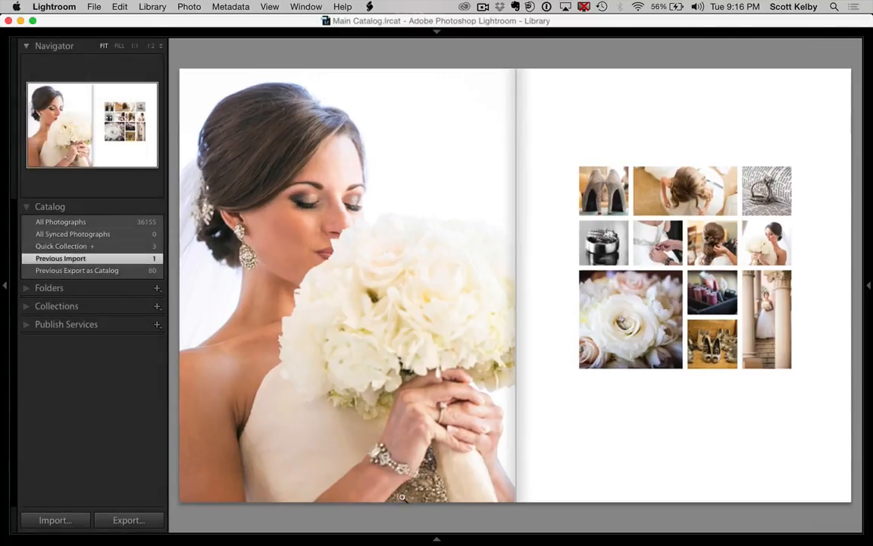
{"action": "left_click", "coordinate": [437, 537]}
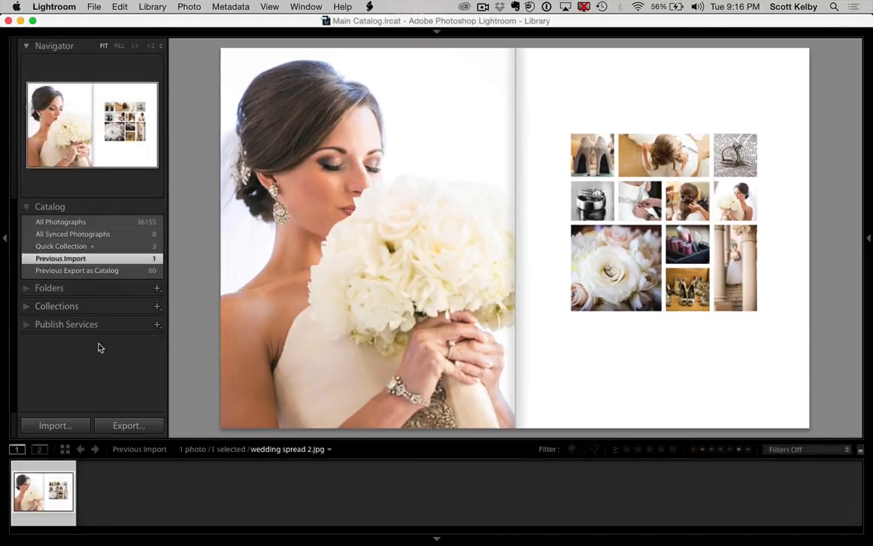
Load the Wedding Spread 2 print collection and open it in the Print module
{"action": "left_click", "coordinate": [68, 306]}
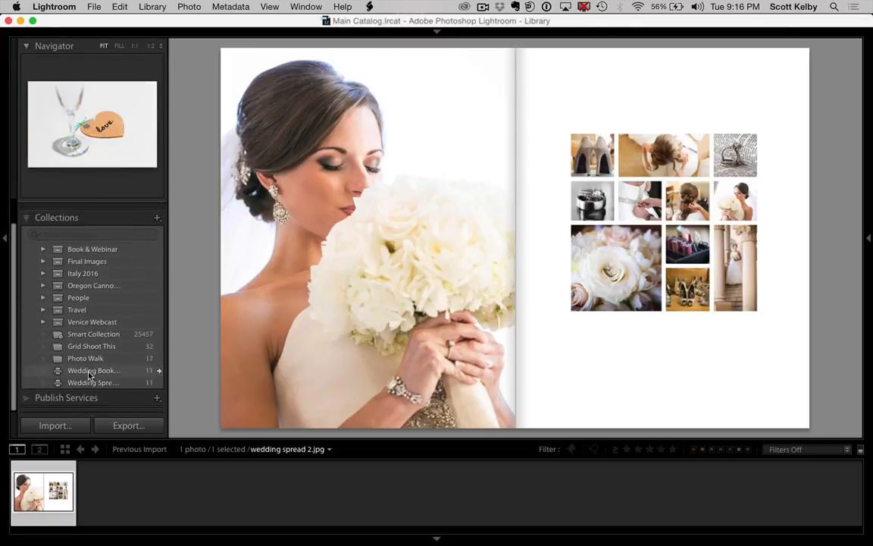
{"action": "left_click", "coordinate": [90, 382]}
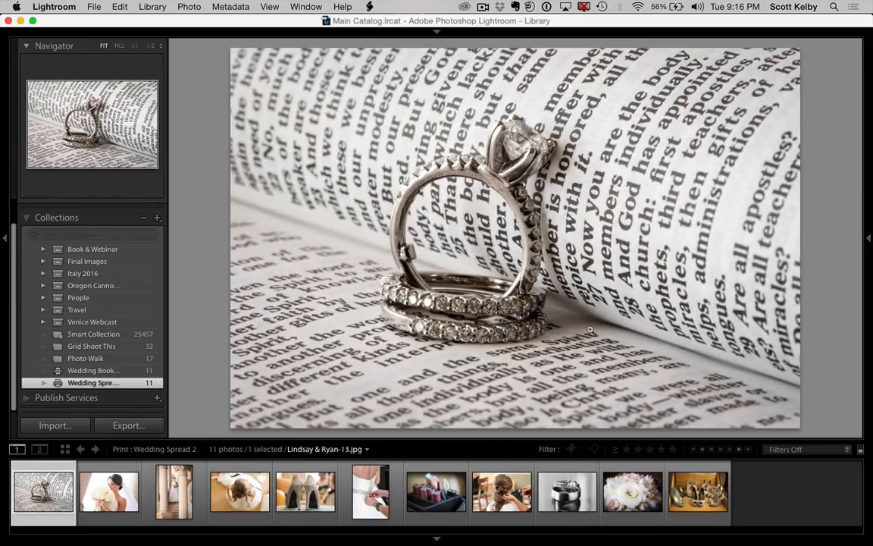
{"action": "key", "text": "F8"}
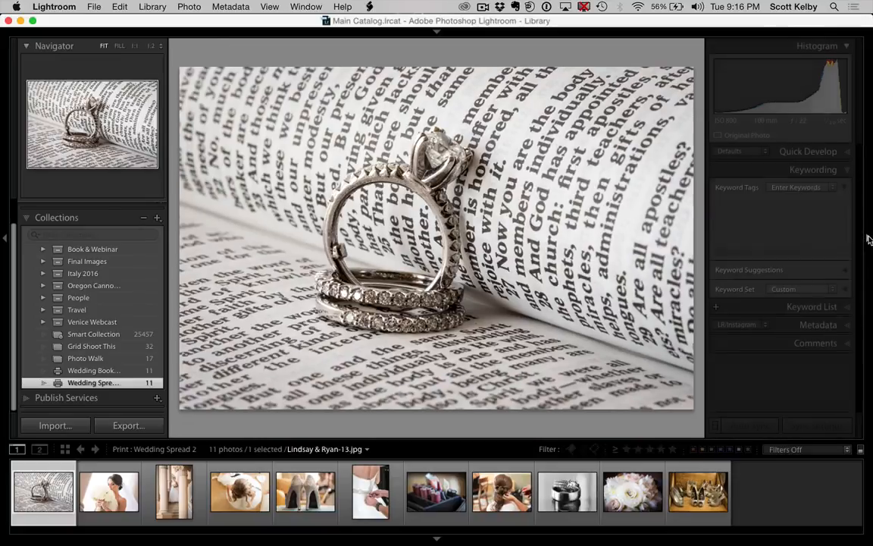
{"action": "scroll", "coordinate": [112, 253], "scroll_direction": "up", "scroll_amount": 3}
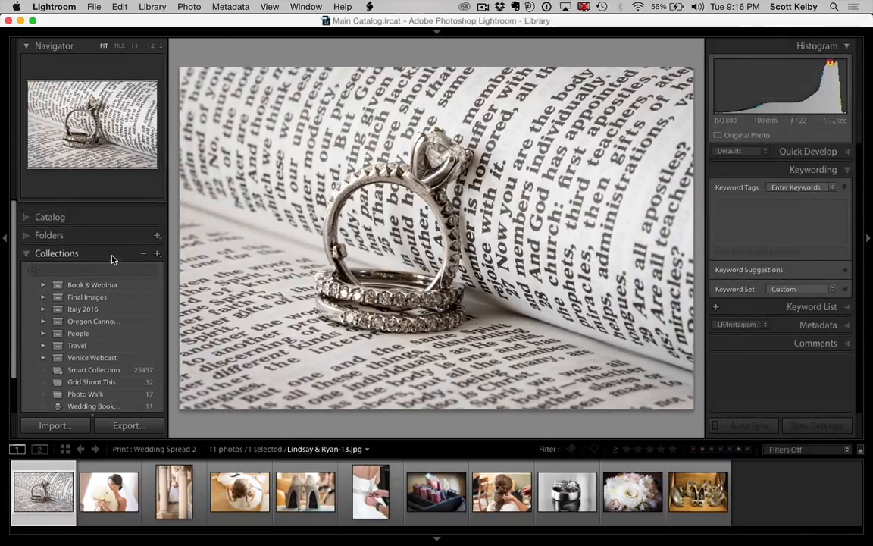
{"action": "scroll", "coordinate": [83, 219], "scroll_direction": "down", "scroll_amount": 2}
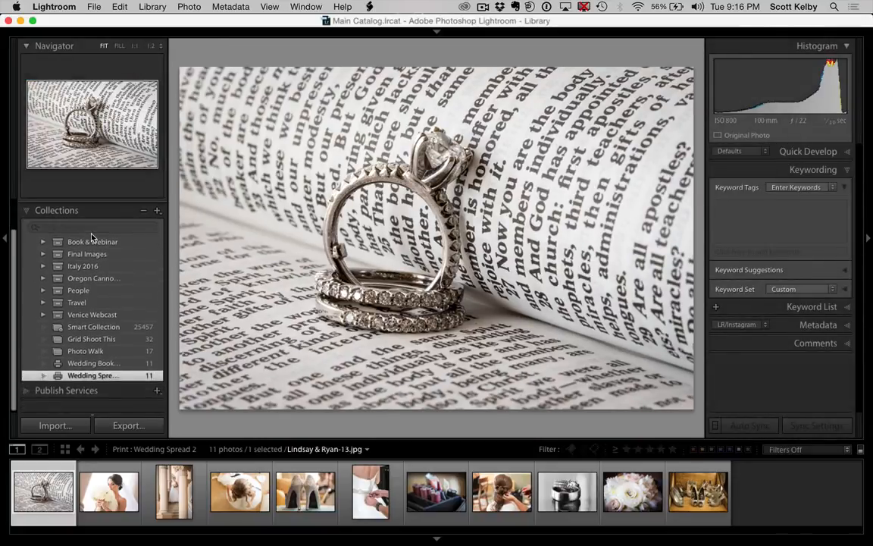
{"action": "scroll", "coordinate": [85, 295], "scroll_direction": "up", "scroll_amount": 2}
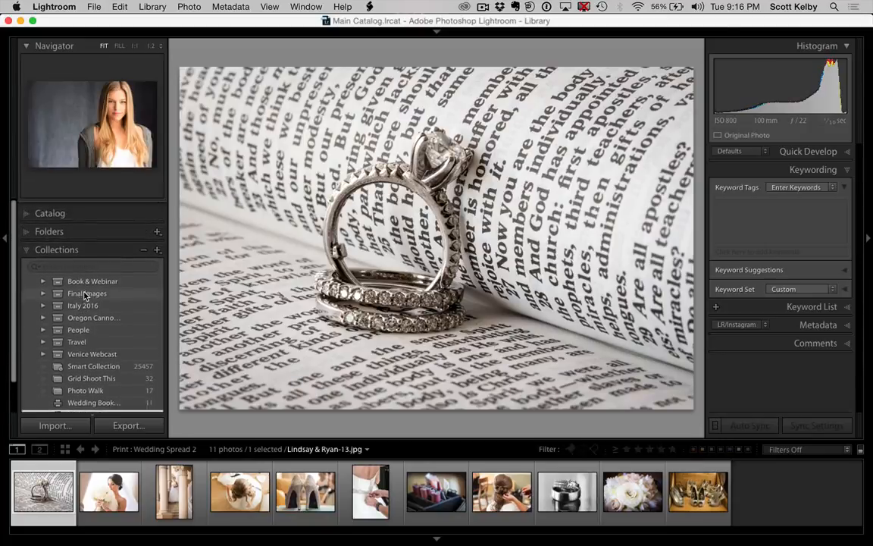
{"action": "mouse_move", "coordinate": [586, 59]}
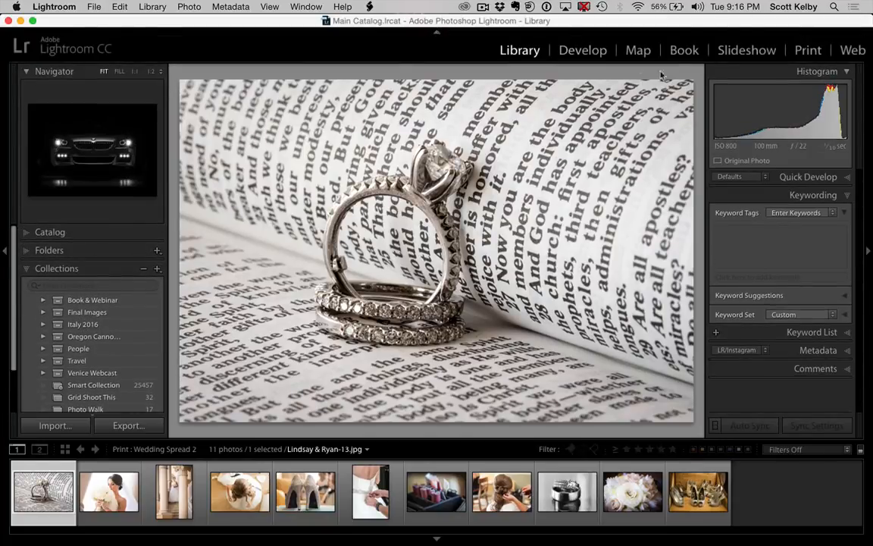
{"action": "left_click", "coordinate": [808, 50]}
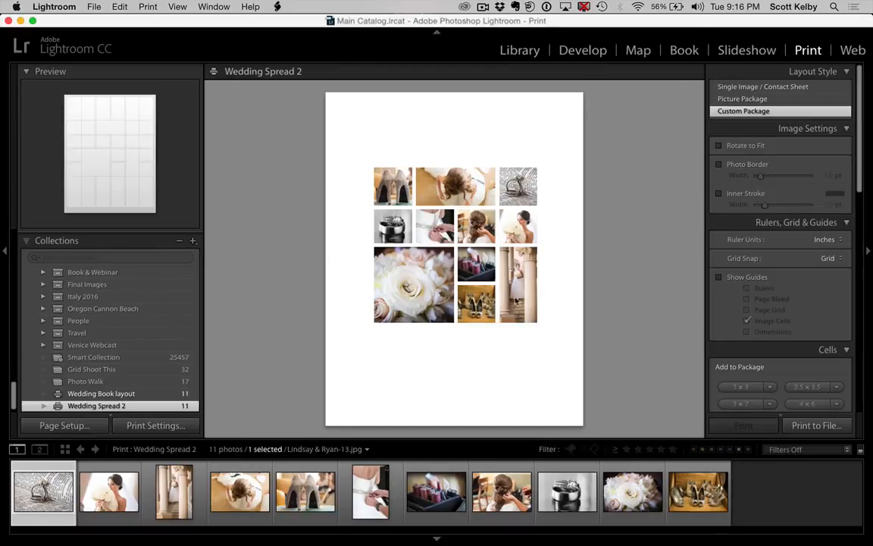
Examine the finished custom package by selecting its photo cells one after another and deselecting them
{"action": "left_click", "coordinate": [507, 296]}
{"action": "left_click", "coordinate": [483, 296]}
{"action": "left_click", "coordinate": [420, 282]}
{"action": "left_click", "coordinate": [394, 225]}
{"action": "left_click", "coordinate": [433, 226]}
{"action": "left_click", "coordinate": [408, 193]}
{"action": "left_click", "coordinate": [455, 188]}
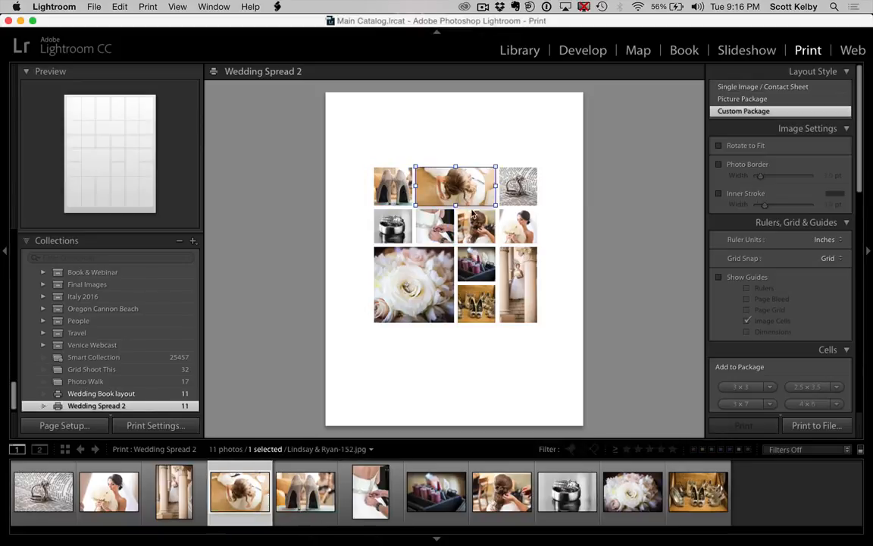
{"action": "left_click", "coordinate": [476, 226]}
{"action": "left_click", "coordinate": [521, 228]}
{"action": "left_click", "coordinate": [525, 197]}
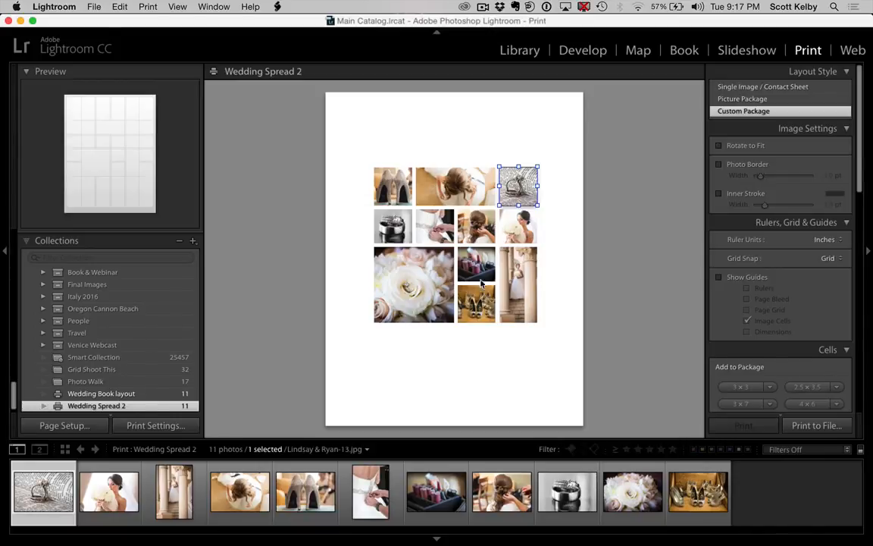
{"action": "left_click", "coordinate": [613, 331]}
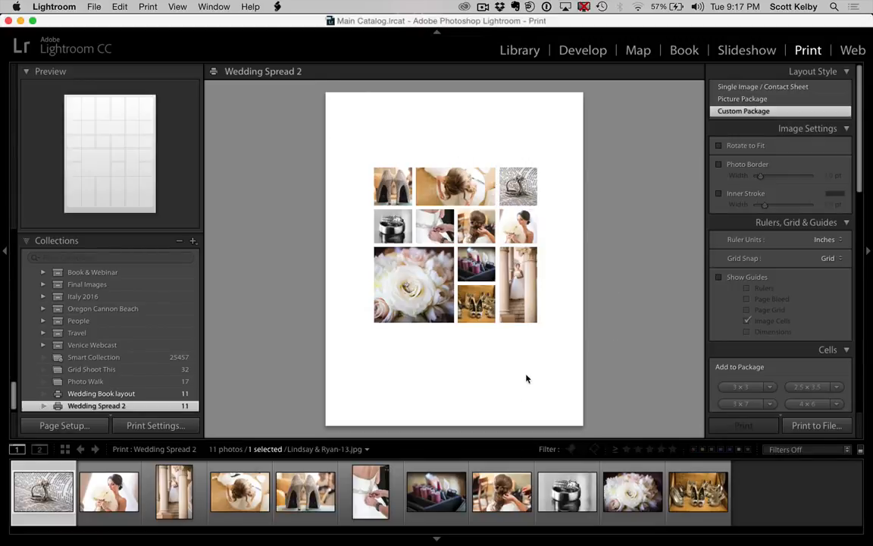
Clear all cells from the Wedding Spread 2 page layout
{"action": "left_click", "coordinate": [398, 188]}
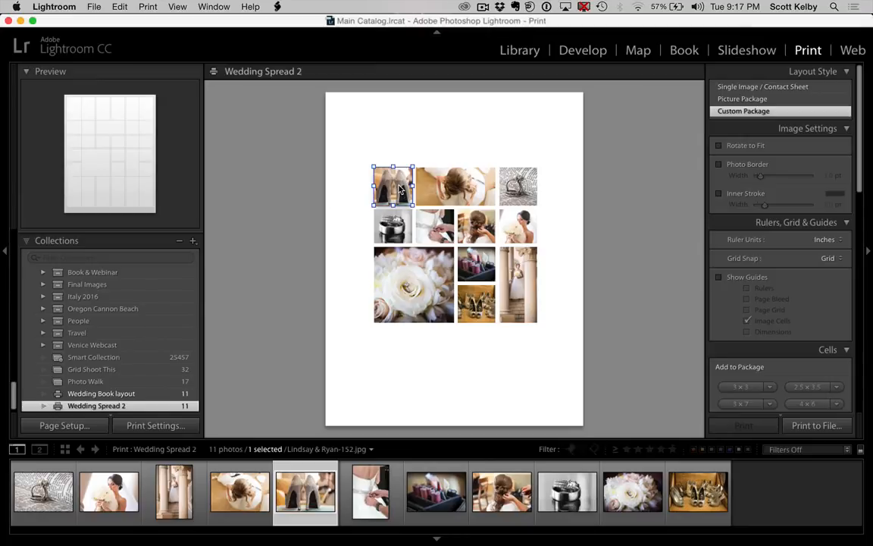
{"action": "scroll", "coordinate": [797, 300], "scroll_direction": "down", "scroll_amount": 5}
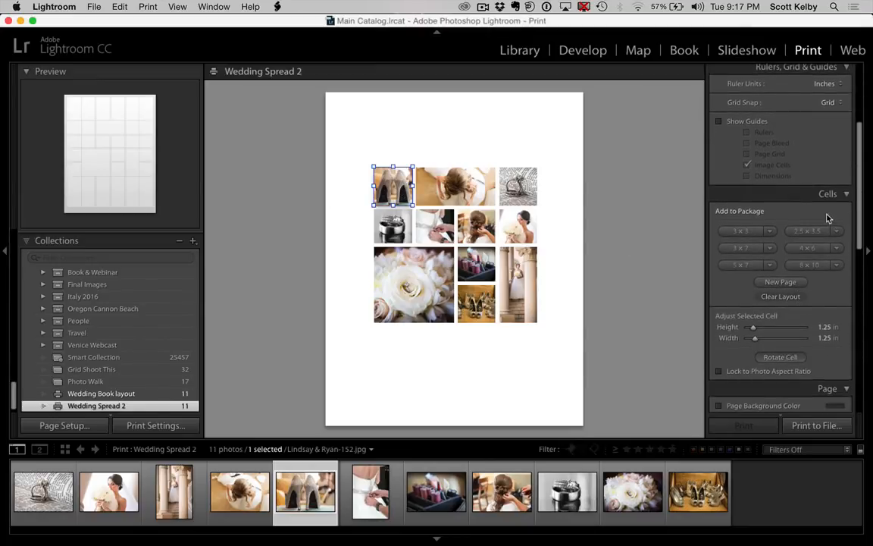
{"action": "left_click", "coordinate": [792, 297]}
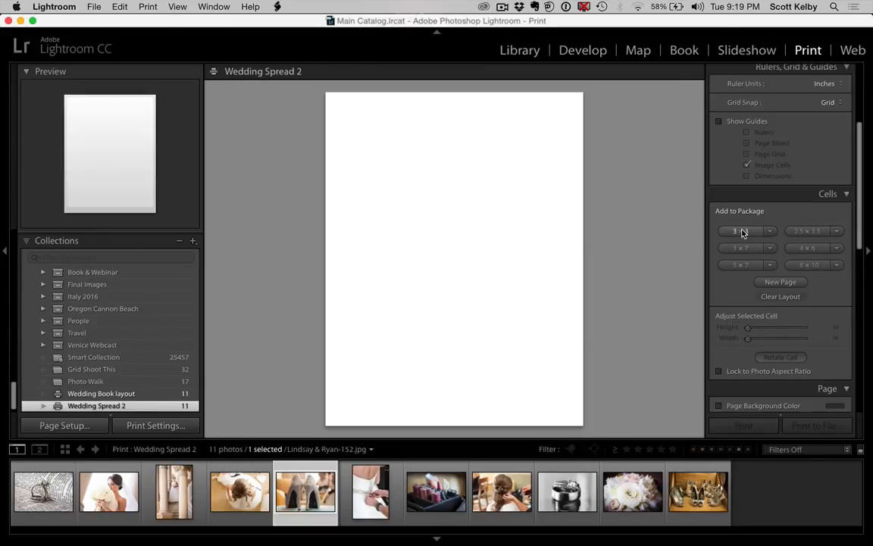
Add a 3 x 3 cell, shrink it to about 1.25 x 1.25 in, and place it near the page's upper left
{"action": "left_click", "coordinate": [741, 231]}
{"action": "left_click_drag", "start_coordinate": [392, 147], "coordinate": [410, 198]}
{"action": "left_click_drag", "start_coordinate": [441, 244], "coordinate": [393, 190]}
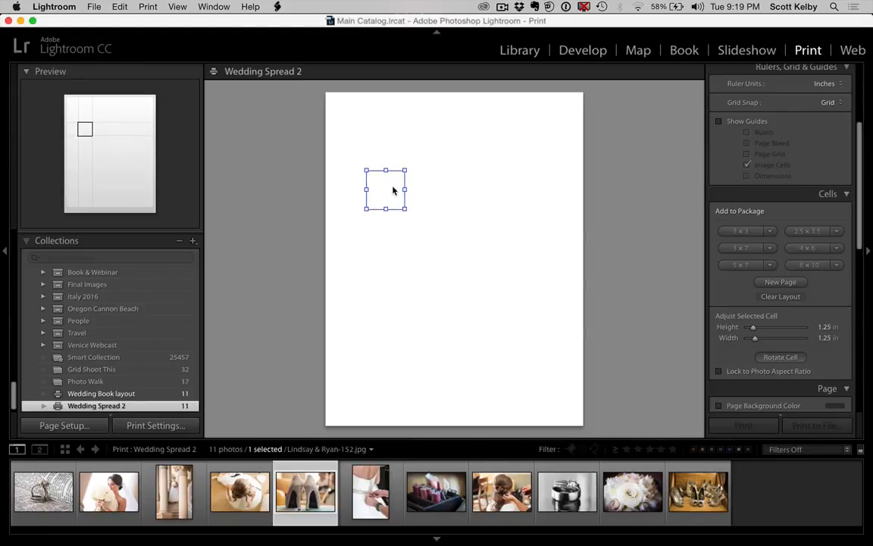
Complete a top row of three by duplicating the square cell twice and widening the middle copy to about 2.52 in
{"action": "left_click_drag", "start_coordinate": [396, 206], "coordinate": [441, 205]}
{"action": "left_click_drag", "start_coordinate": [451, 188], "coordinate": [489, 187]}
{"action": "left_click", "coordinate": [395, 198]}
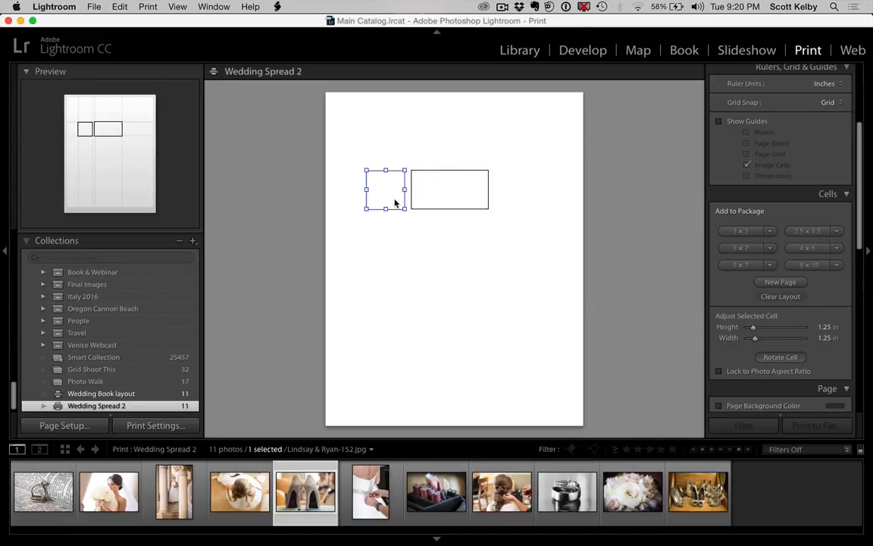
{"action": "left_click_drag", "start_coordinate": [388, 195], "coordinate": [513, 202]}
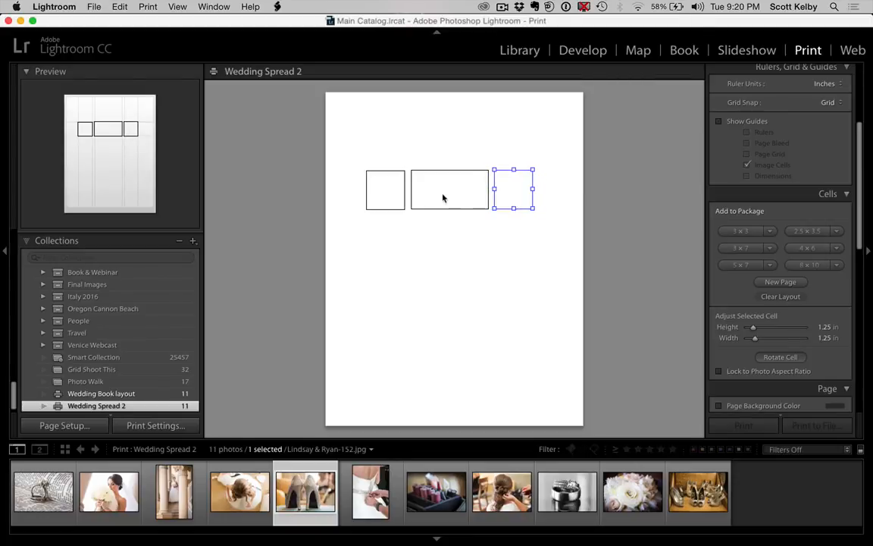
Nudge the three top-row cells horizontally to adjust the gaps between them
{"action": "left_click", "coordinate": [537, 247]}
{"action": "mouse_move", "coordinate": [379, 197]}
{"action": "left_mouse_down"}
{"action": "mouse_move", "coordinate": [365, 197]}
{"action": "mouse_move", "coordinate": [375, 197]}
{"action": "left_mouse_up"}
{"action": "left_click_drag", "start_coordinate": [444, 191], "coordinate": [439, 193]}
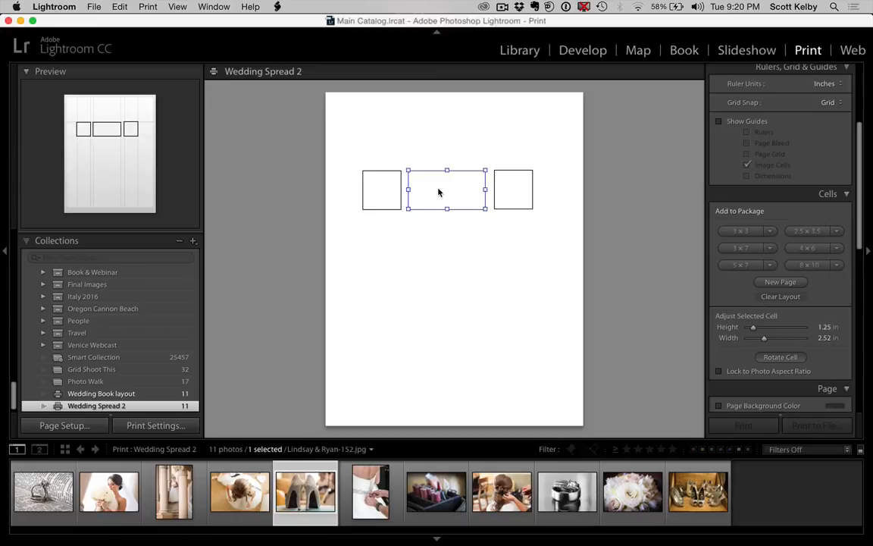
{"action": "left_click_drag", "start_coordinate": [500, 191], "coordinate": [513, 202]}
{"action": "left_click", "coordinate": [554, 276]}
{"action": "left_click", "coordinate": [510, 256]}
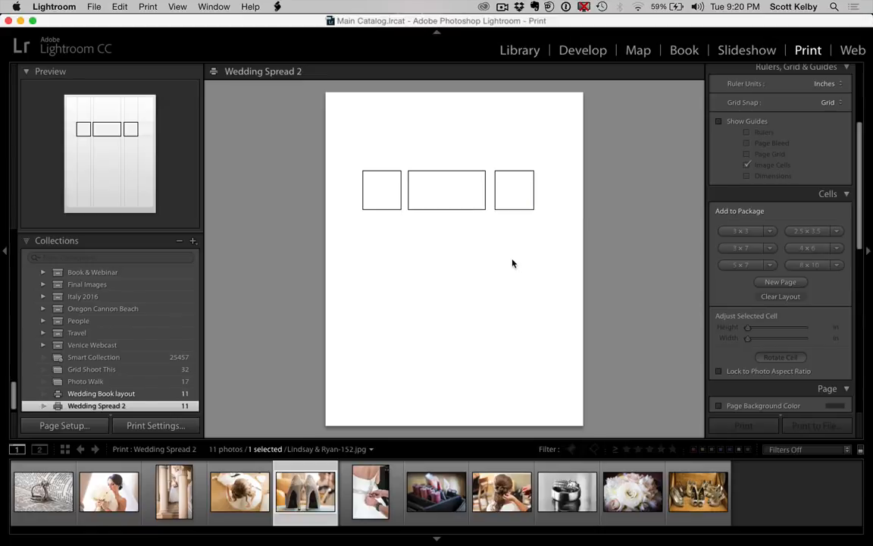
Widen the middle top-row cell slightly so its right gap matches the left one
{"action": "left_click", "coordinate": [456, 181]}
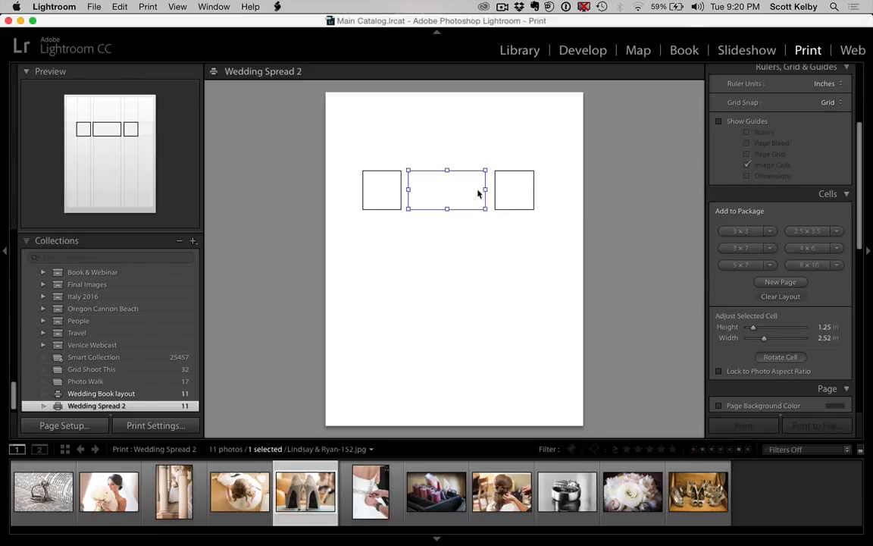
{"action": "left_click_drag", "start_coordinate": [485, 188], "coordinate": [488, 187]}
{"action": "left_click", "coordinate": [513, 246]}
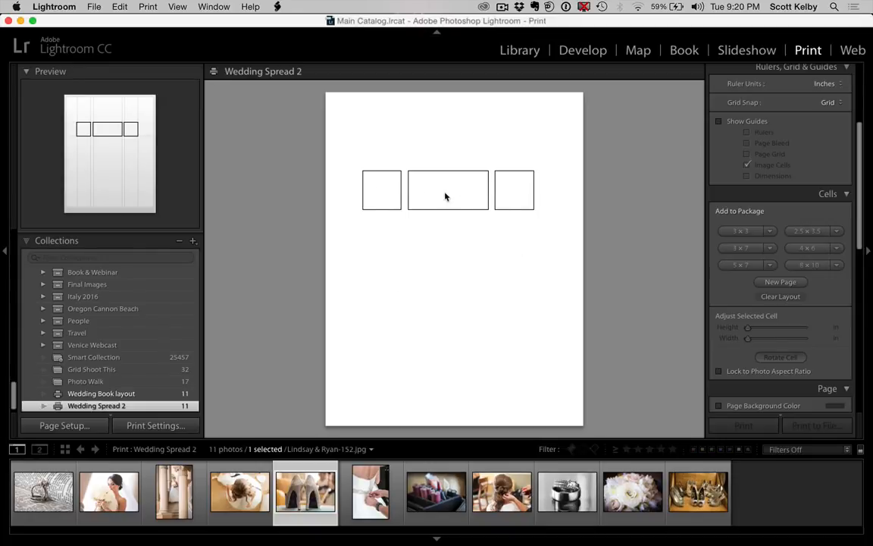
Build a second row of four 1.25 in square cells by duplicating the first square beneath itself and across the page
{"action": "left_click", "coordinate": [383, 196]}
{"action": "left_click_drag", "start_coordinate": [385, 192], "coordinate": [388, 239]}
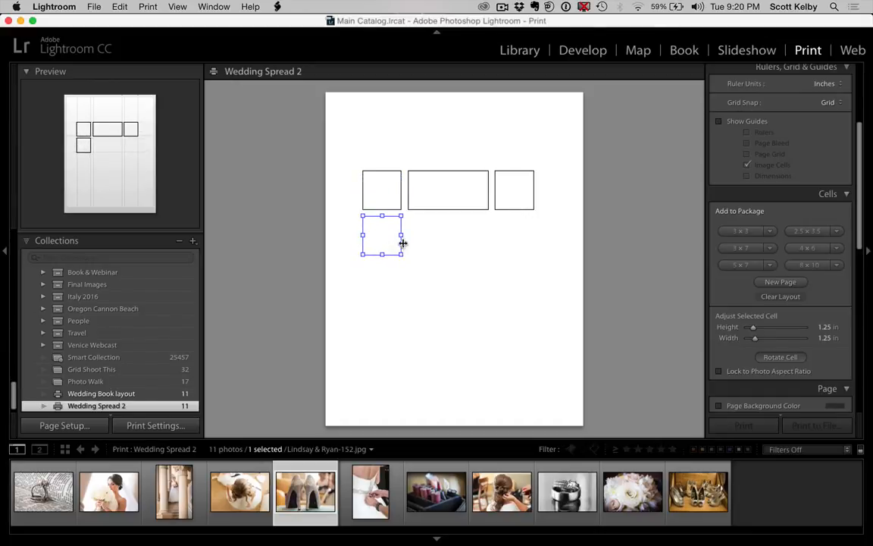
{"action": "left_click_drag", "start_coordinate": [386, 238], "coordinate": [437, 238]}
{"action": "key", "text": "super+z"}
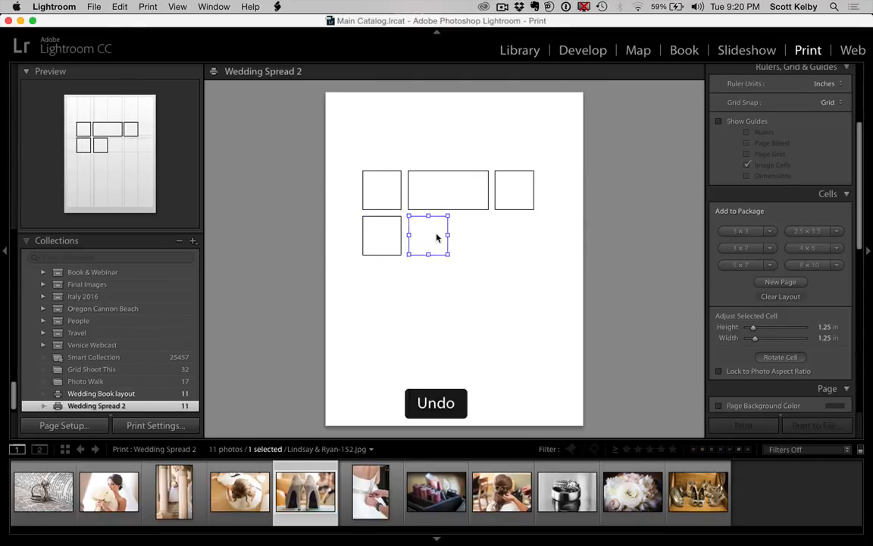
{"action": "left_click_drag", "start_coordinate": [430, 235], "coordinate": [469, 239]}
{"action": "left_click", "coordinate": [483, 290]}
{"action": "left_click", "coordinate": [468, 242]}
{"action": "mouse_move", "coordinate": [467, 242]}
{"action": "left_mouse_down"}
{"action": "mouse_move", "coordinate": [498, 241]}
{"action": "mouse_move", "coordinate": [469, 244]}
{"action": "left_mouse_up"}
{"action": "left_click_drag", "start_coordinate": [469, 244], "coordinate": [518, 235]}
Align the second-row cells at the same height and space the four squares evenly
{"action": "left_click", "coordinate": [437, 245]}
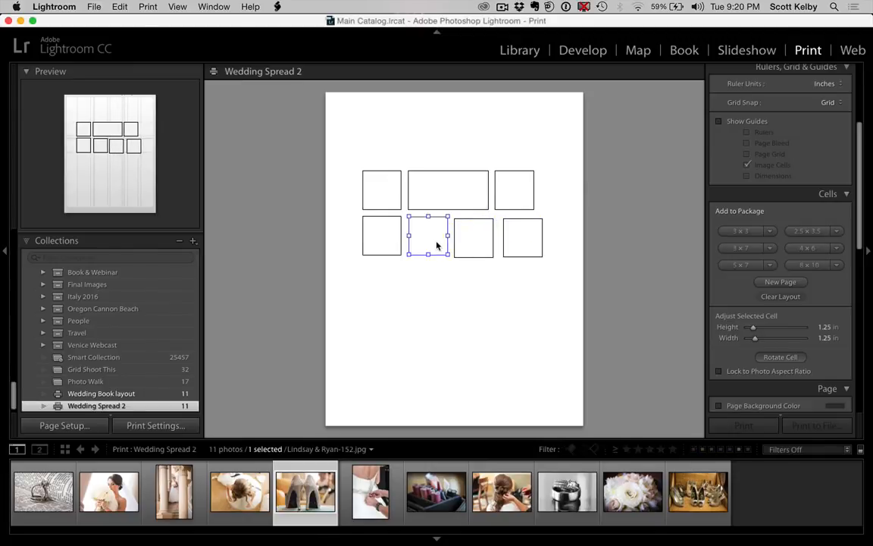
{"action": "left_click", "coordinate": [473, 246]}
{"action": "left_click_drag", "start_coordinate": [473, 244], "coordinate": [471, 245]}
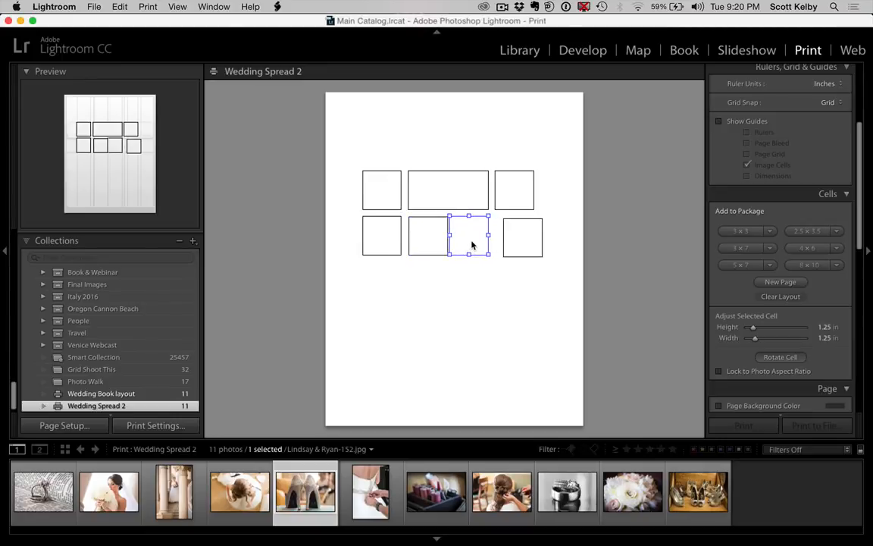
{"action": "left_click", "coordinate": [432, 243]}
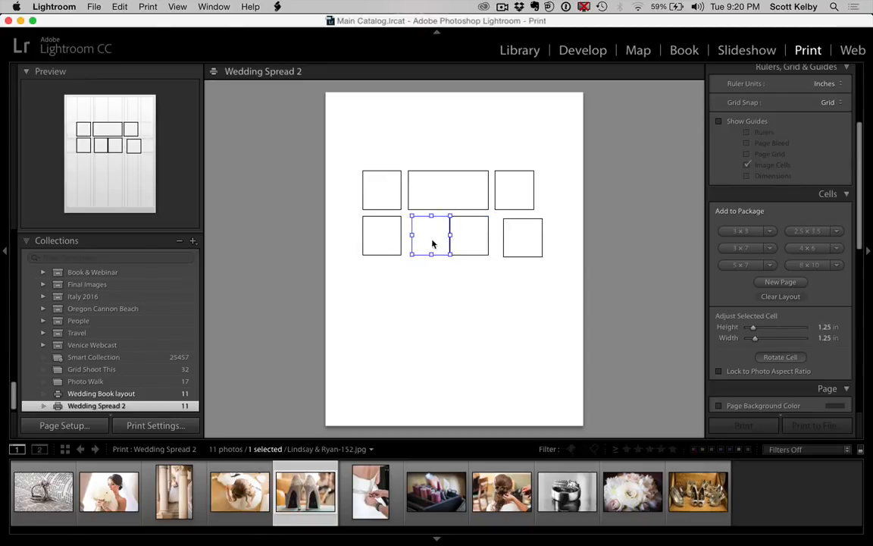
{"action": "left_click_drag", "start_coordinate": [517, 243], "coordinate": [508, 240]}
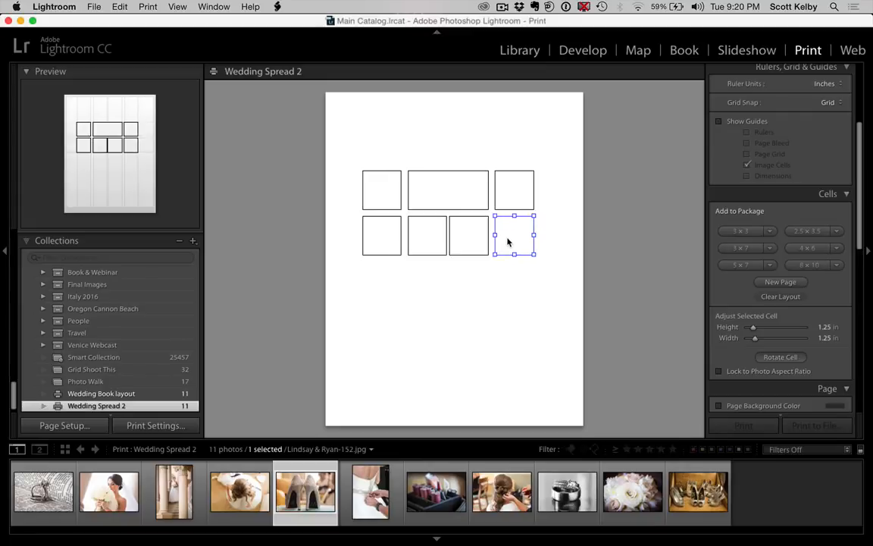
{"action": "left_click", "coordinate": [491, 267]}
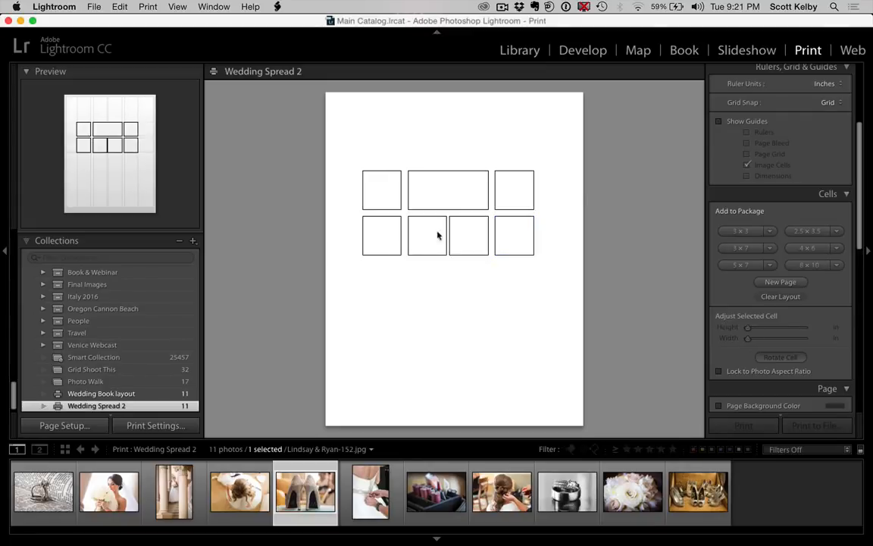
{"action": "left_click_drag", "start_coordinate": [505, 237], "coordinate": [473, 237]}
{"action": "left_click", "coordinate": [471, 237]}
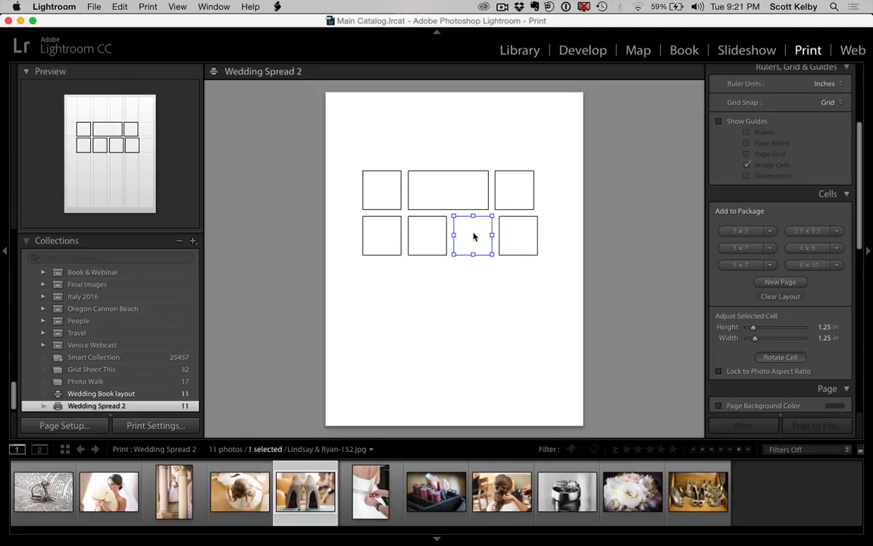
Line up the last top-row square with the one below it and widen the middle cell to span the two squares beneath
{"action": "left_click", "coordinate": [512, 195]}
{"action": "left_click_drag", "start_coordinate": [512, 194], "coordinate": [491, 189]}
{"action": "left_click", "coordinate": [474, 192]}
{"action": "left_click", "coordinate": [487, 148]}
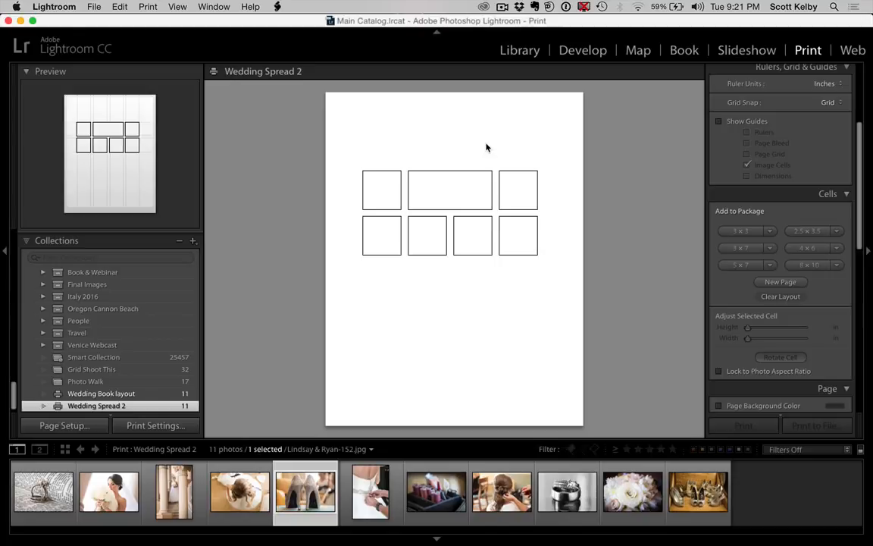
Duplicate the first second-row square beneath itself and enlarge the copy to span two columns, about 2.75 in wide and 2.62 in high
{"action": "left_click", "coordinate": [381, 234]}
{"action": "left_click_drag", "start_coordinate": [381, 234], "coordinate": [446, 280]}
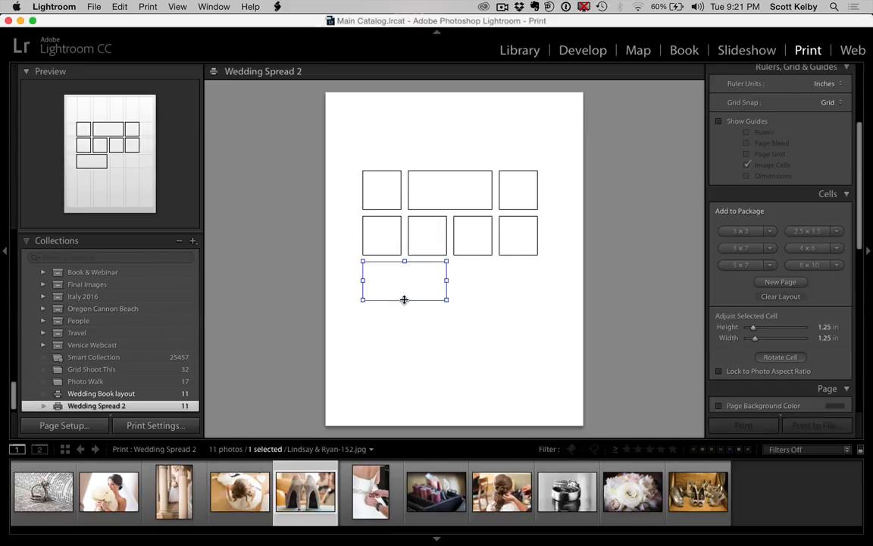
{"action": "left_click_drag", "start_coordinate": [403, 299], "coordinate": [404, 341]}
{"action": "left_click", "coordinate": [485, 303]}
Duplicate the third second-row square beneath itself and once more below that, stacking two 1.25 in squares beside the large cell
{"action": "left_click", "coordinate": [471, 240]}
{"action": "left_click_drag", "start_coordinate": [471, 239], "coordinate": [472, 284]}
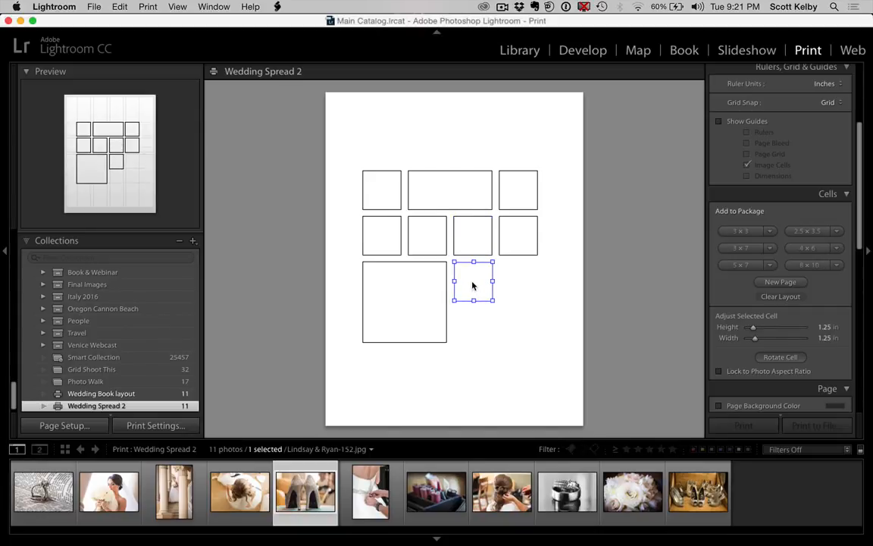
{"action": "left_click_drag", "start_coordinate": [474, 276], "coordinate": [478, 329]}
{"action": "left_click", "coordinate": [526, 337]}
Set the large cell's height to 2.75 in and align the lower stacked square with its bottom edge
{"action": "left_click", "coordinate": [434, 324]}
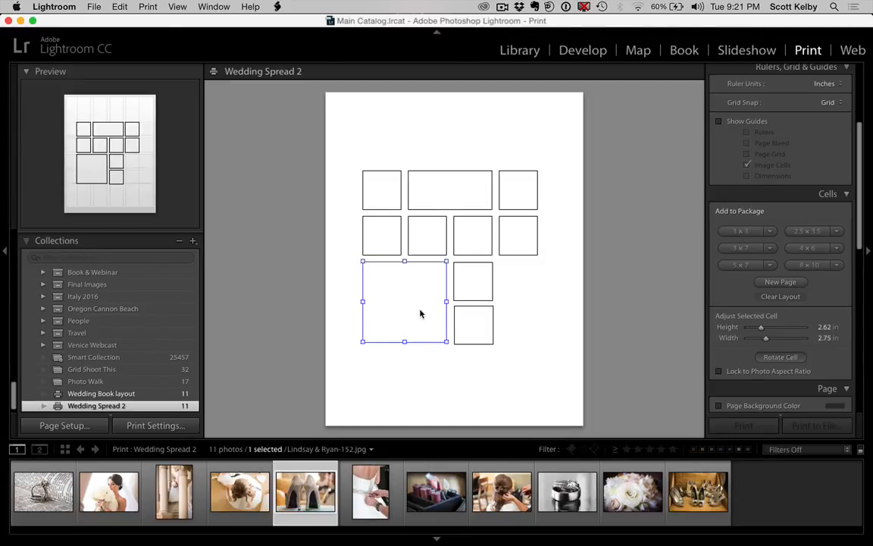
{"action": "left_click_drag", "start_coordinate": [404, 344], "coordinate": [404, 346]}
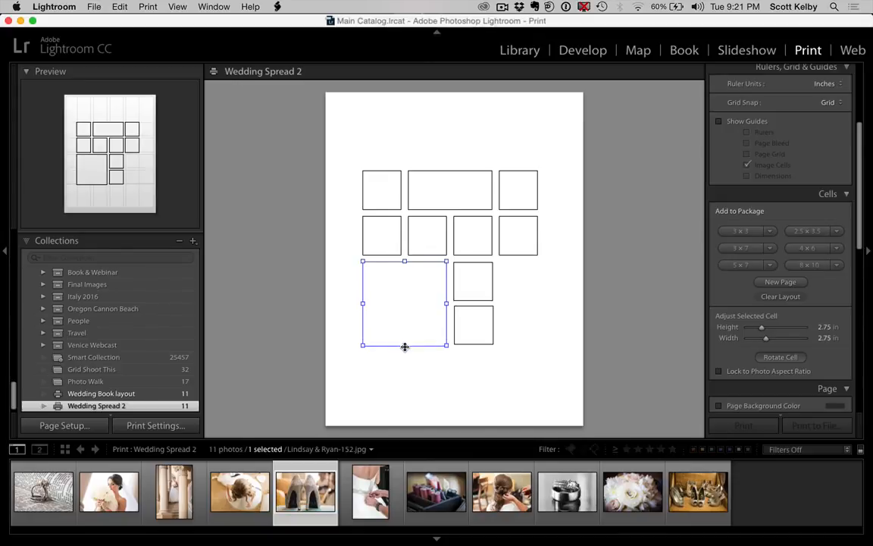
{"action": "left_click", "coordinate": [471, 342]}
{"action": "left_click", "coordinate": [534, 349]}
Duplicate the upper stacked square into the last column and stretch the copy down to the bottom edge of the large cell
{"action": "left_click_drag", "start_coordinate": [476, 282], "coordinate": [521, 282]}
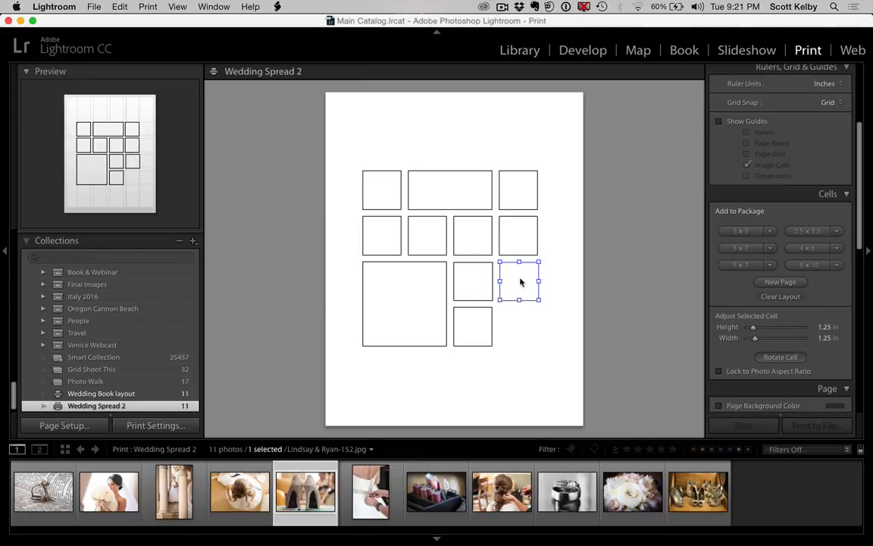
{"action": "left_click_drag", "start_coordinate": [518, 297], "coordinate": [517, 346]}
{"action": "left_click", "coordinate": [588, 357]}
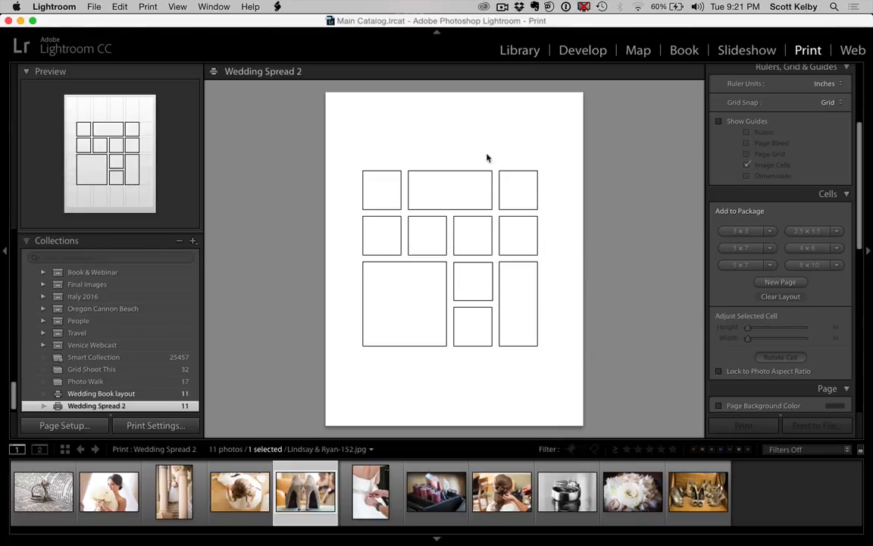
Examine the second-row squares and the cells below them one by one to review how the layout is built
{"action": "left_click", "coordinate": [390, 241]}
{"action": "left_click", "coordinate": [437, 241]}
{"action": "left_click", "coordinate": [482, 241]}
{"action": "left_click", "coordinate": [521, 238]}
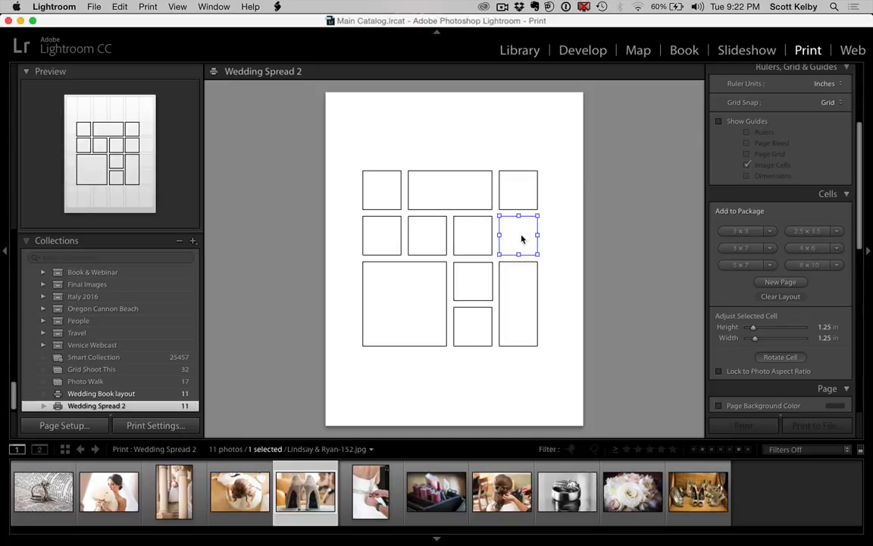
{"action": "left_click", "coordinate": [477, 279]}
{"action": "left_click", "coordinate": [478, 330]}
{"action": "left_click", "coordinate": [505, 324]}
{"action": "left_click", "coordinate": [436, 326]}
{"action": "left_click", "coordinate": [619, 309]}
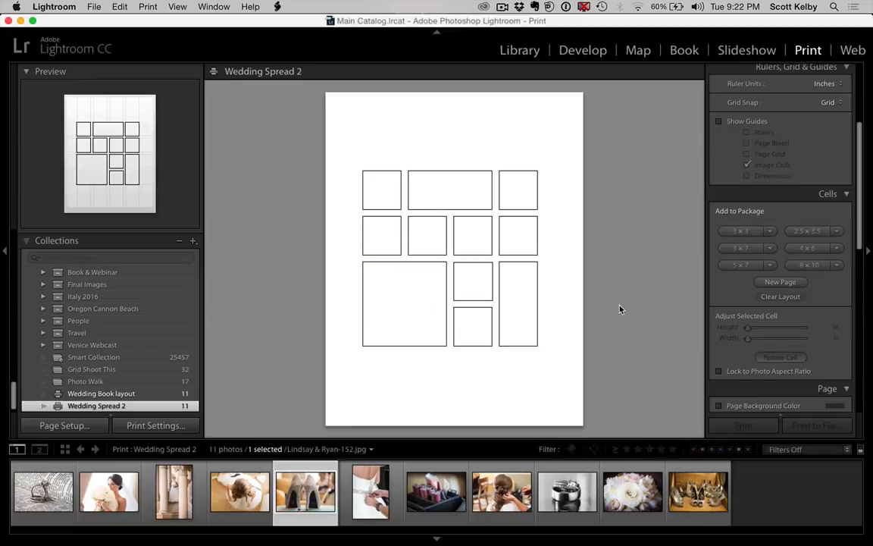
Place the white rose in the large cell, the overhead hair photo in the wide cell, and the hairstyling and bride-with-bouquet photos in the last two second-row cells
{"action": "left_click_drag", "start_coordinate": [625, 476], "coordinate": [379, 273]}
{"action": "left_click_drag", "start_coordinate": [503, 489], "coordinate": [471, 235]}
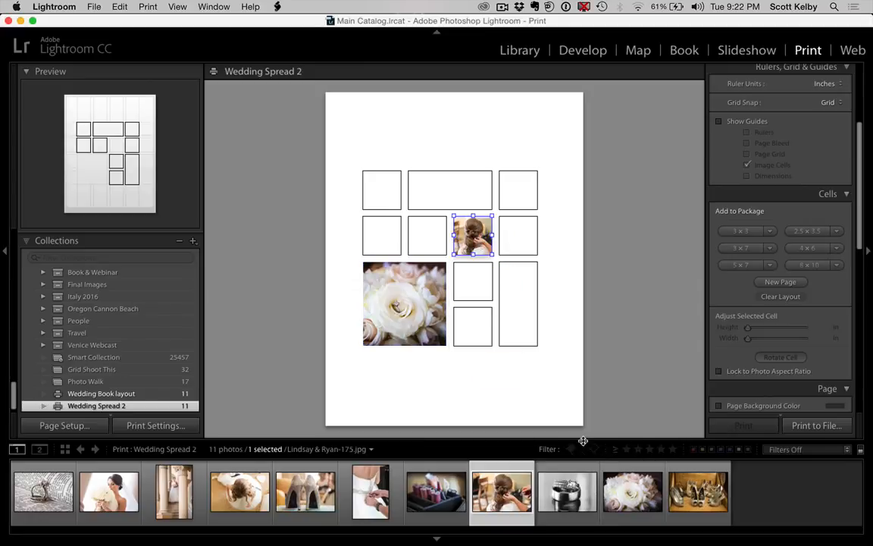
{"action": "left_click_drag", "start_coordinate": [238, 490], "coordinate": [448, 190]}
{"action": "left_click_drag", "start_coordinate": [108, 489], "coordinate": [519, 256]}
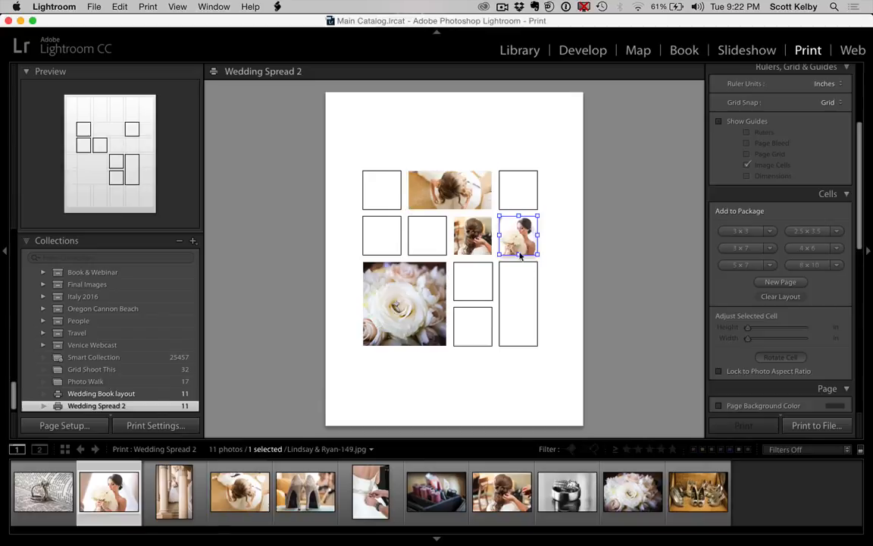
Fill the first top-row, second second-row, two stacked and tall cells with the gold shoes, ring-on-text, black-and-white rings, heels and column portrait photos
{"action": "left_click_drag", "start_coordinate": [572, 500], "coordinate": [473, 281]}
{"action": "left_click_drag", "start_coordinate": [698, 492], "coordinate": [381, 195]}
{"action": "left_click_drag", "start_coordinate": [310, 489], "coordinate": [472, 326]}
{"action": "left_click_drag", "start_coordinate": [418, 307], "coordinate": [424, 238]}
{"action": "left_click_drag", "start_coordinate": [186, 485], "coordinate": [519, 307]}
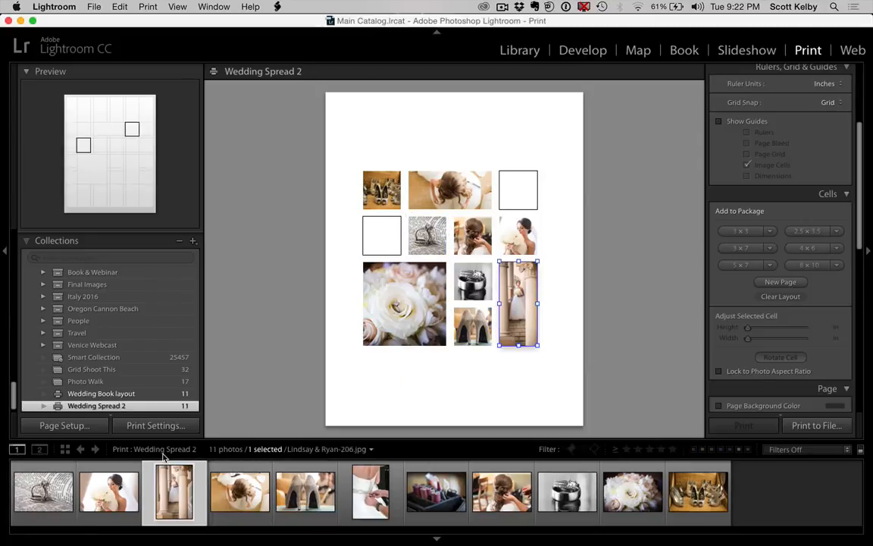
Fill the last top-row cell with the black-and-white rings photo and the first second-row cell with the lipsticks photo, and hide the filmstrip
{"action": "left_click_drag", "start_coordinate": [568, 491], "coordinate": [518, 189]}
{"action": "left_click_drag", "start_coordinate": [440, 475], "coordinate": [381, 236]}
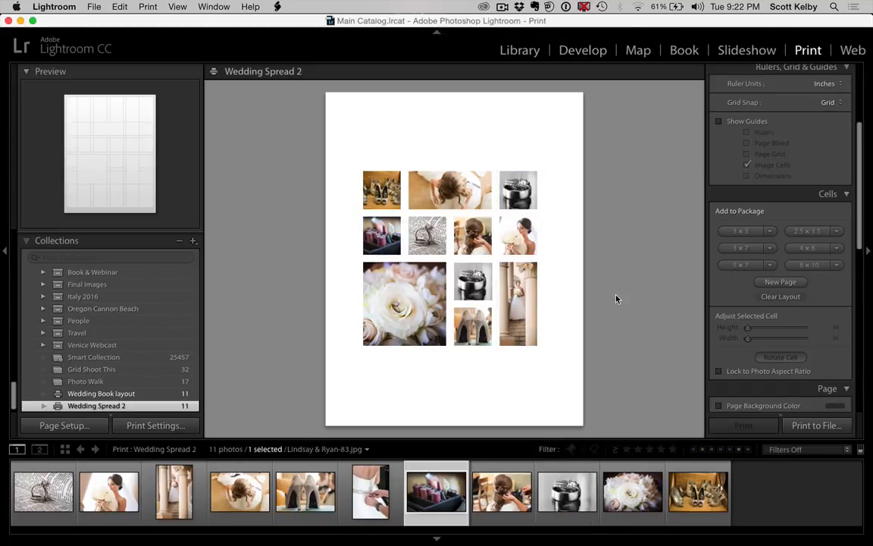
{"action": "left_click", "coordinate": [437, 539]}
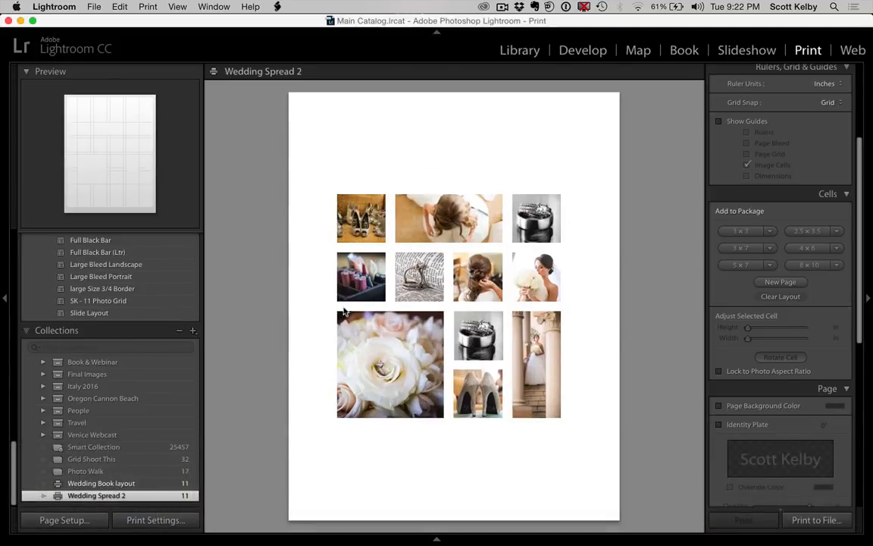
Look through the saved user templates, including SK - 11 Photo Grid, and view the template import and export commands without running any
{"action": "scroll", "coordinate": [167, 294], "scroll_direction": "up", "scroll_amount": 1}
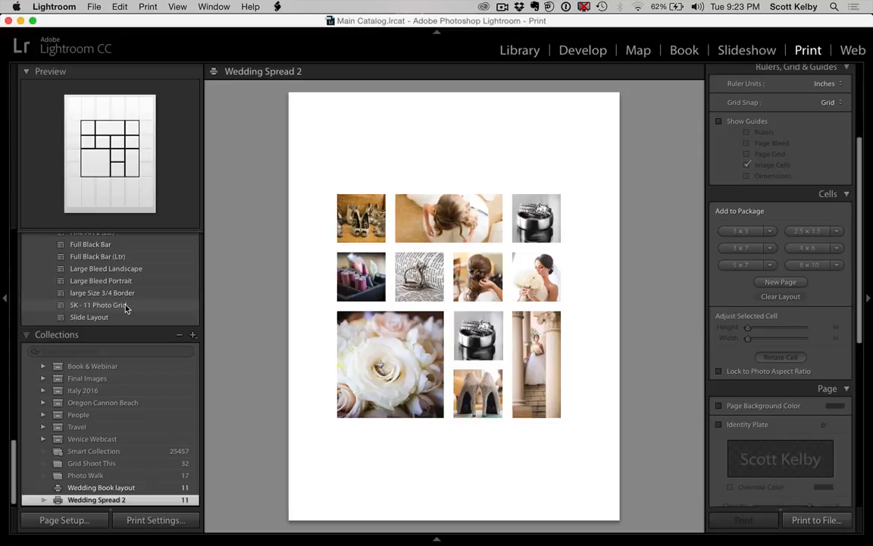
{"action": "scroll", "coordinate": [126, 307], "scroll_direction": "up", "scroll_amount": 2}
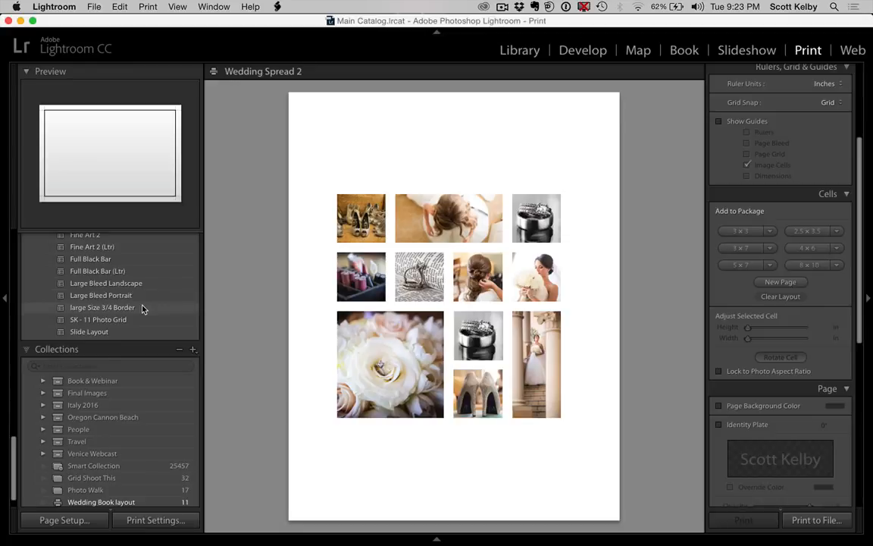
{"action": "right_click", "coordinate": [142, 307]}
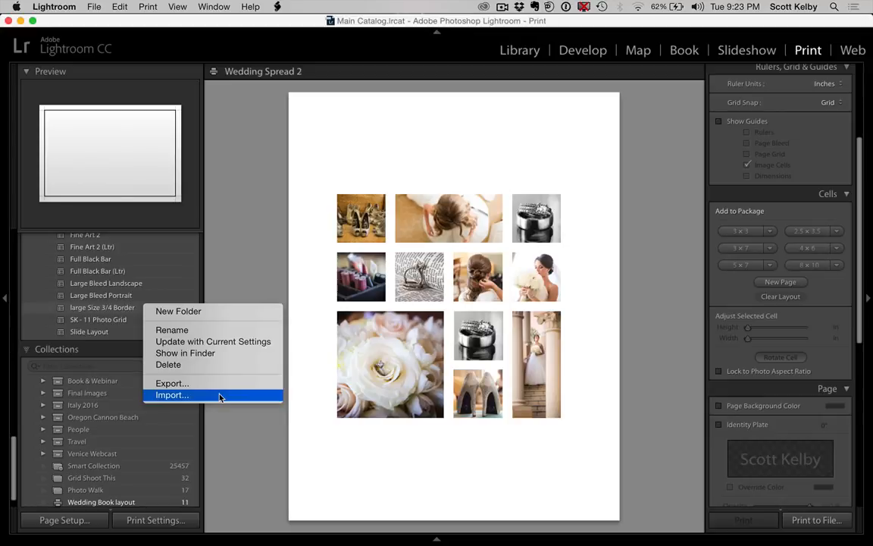
{"action": "left_click", "coordinate": [252, 179]}
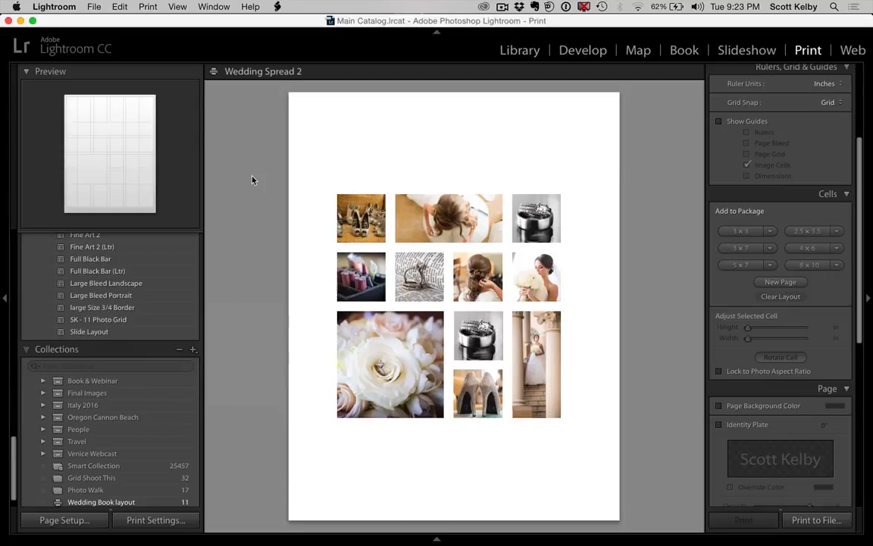